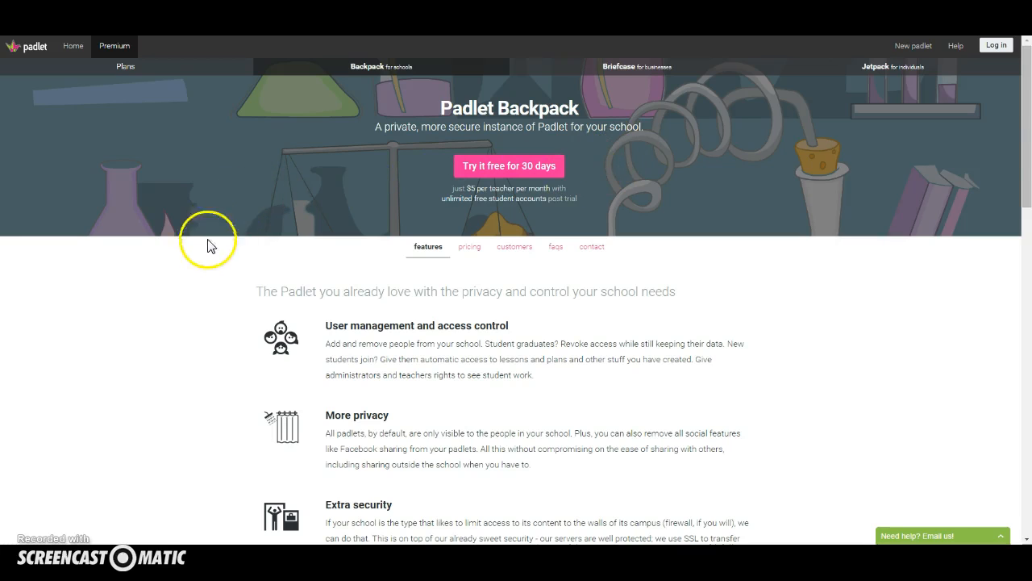
Read through the Padlet Backpack feature list, from user management and access control down to content filtering.
scroll(207, 245, "down", 1)
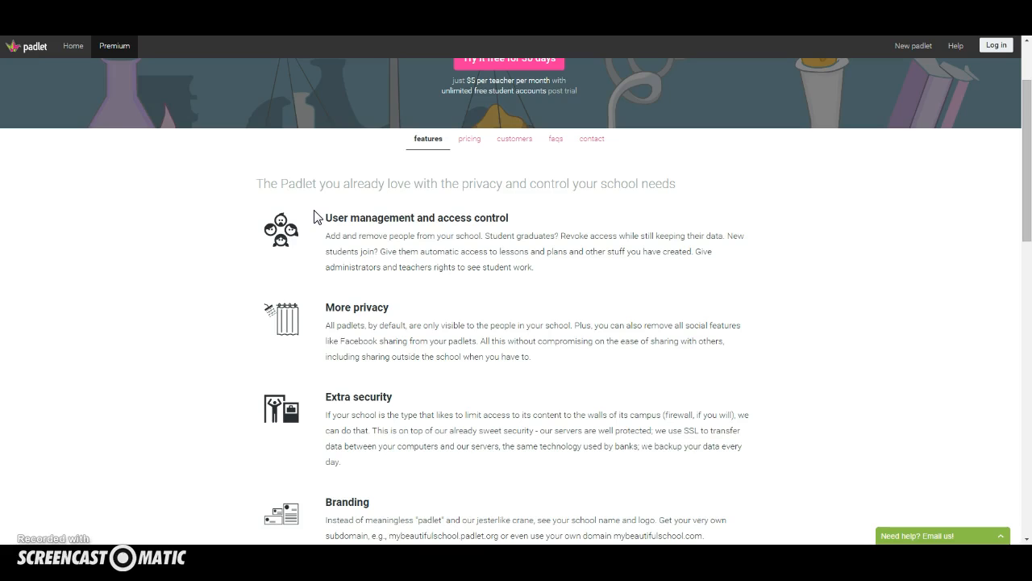
scroll(346, 185, "down", 2)
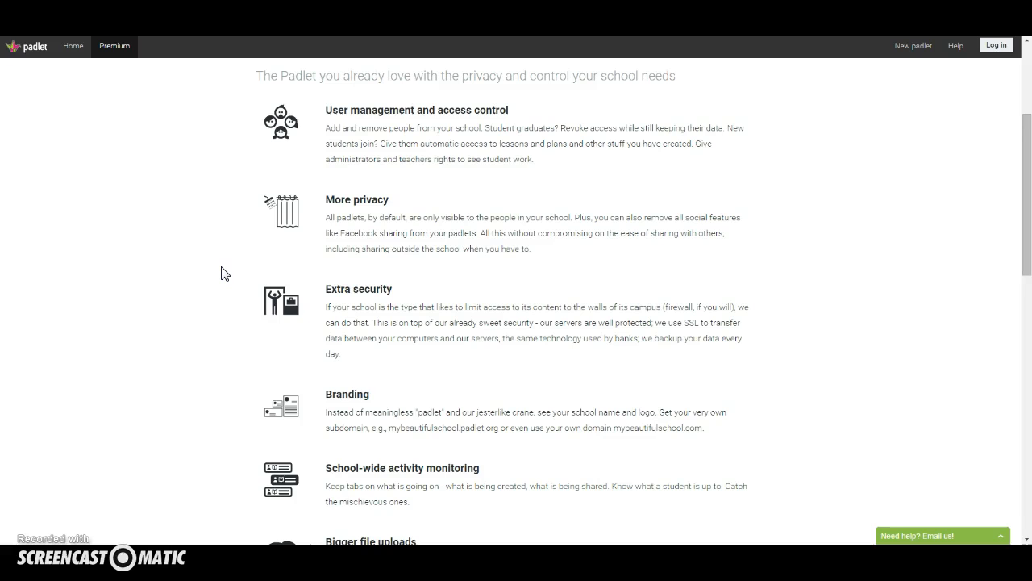
scroll(189, 271, "down", 6)
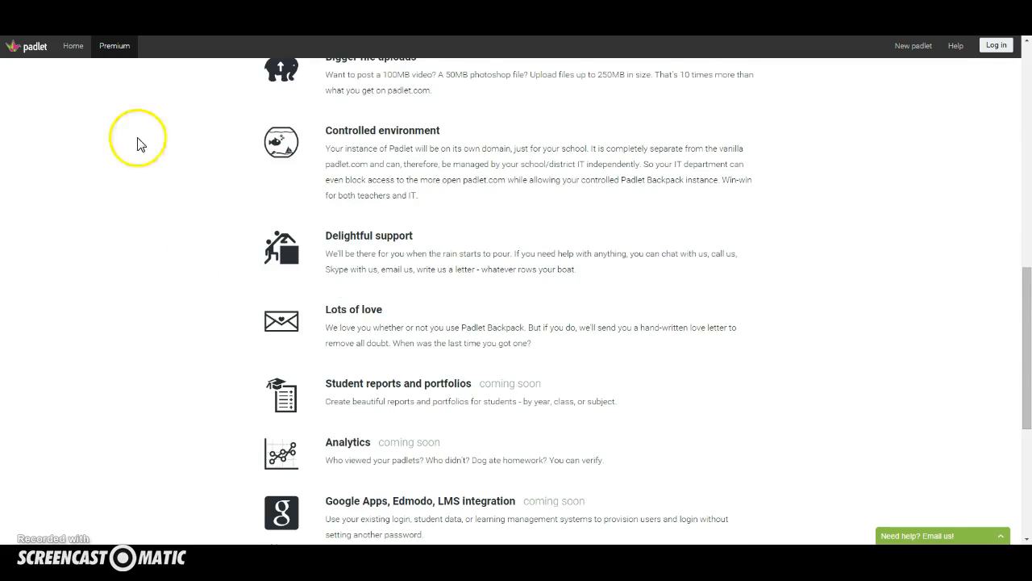
scroll(135, 243, "down", 1)
scroll(134, 244, "down", 1)
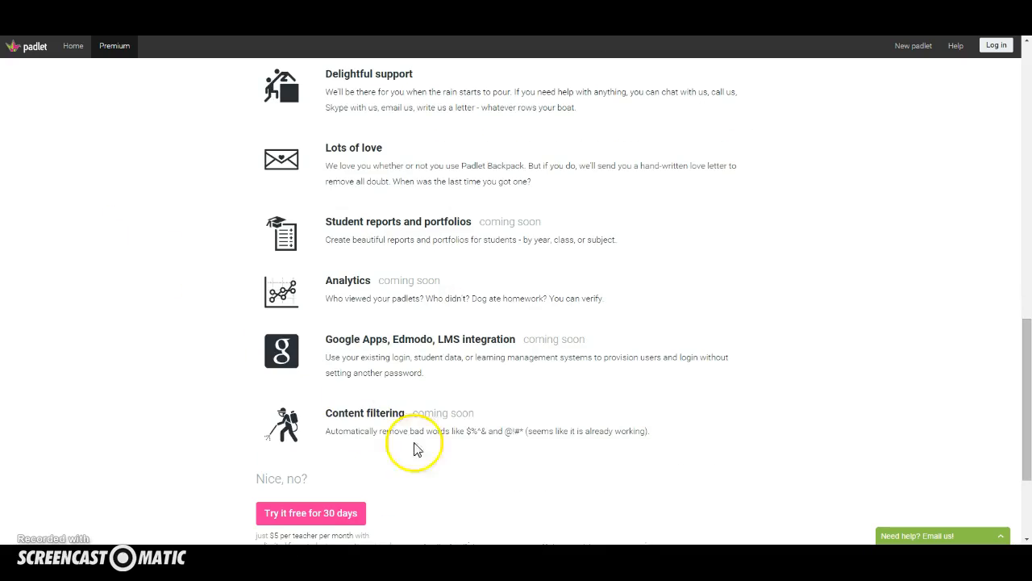
left_click(654, 441)
left_click(325, 528)
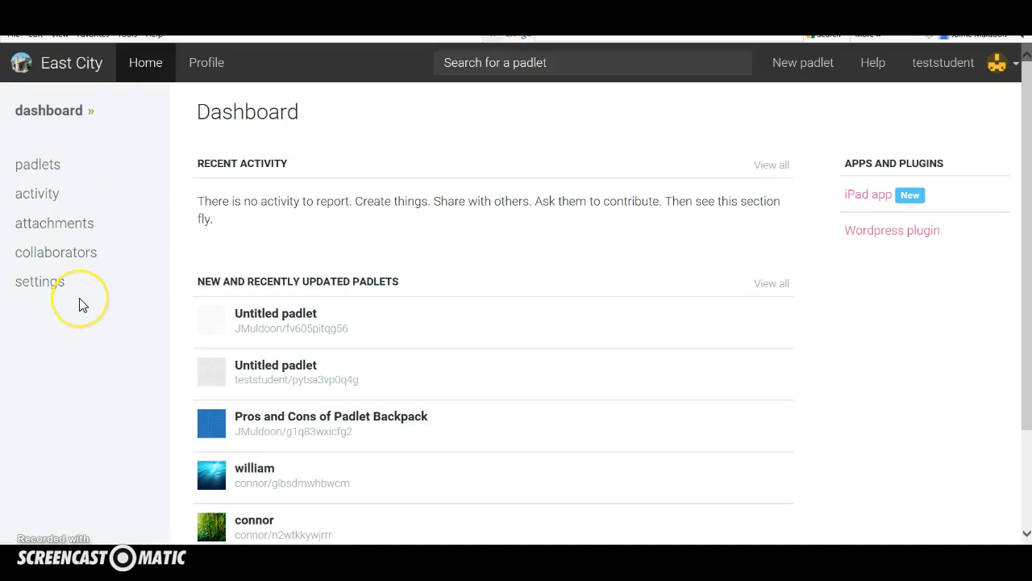
Look through the test student's created padlets and account settings, and return to the student dashboard.
left_click(59, 163)
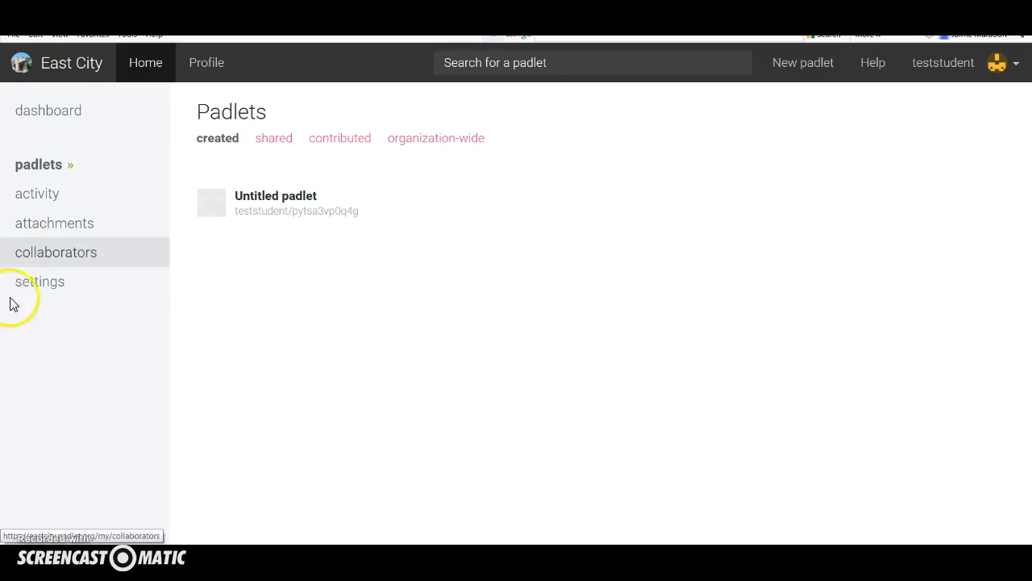
left_click(48, 289)
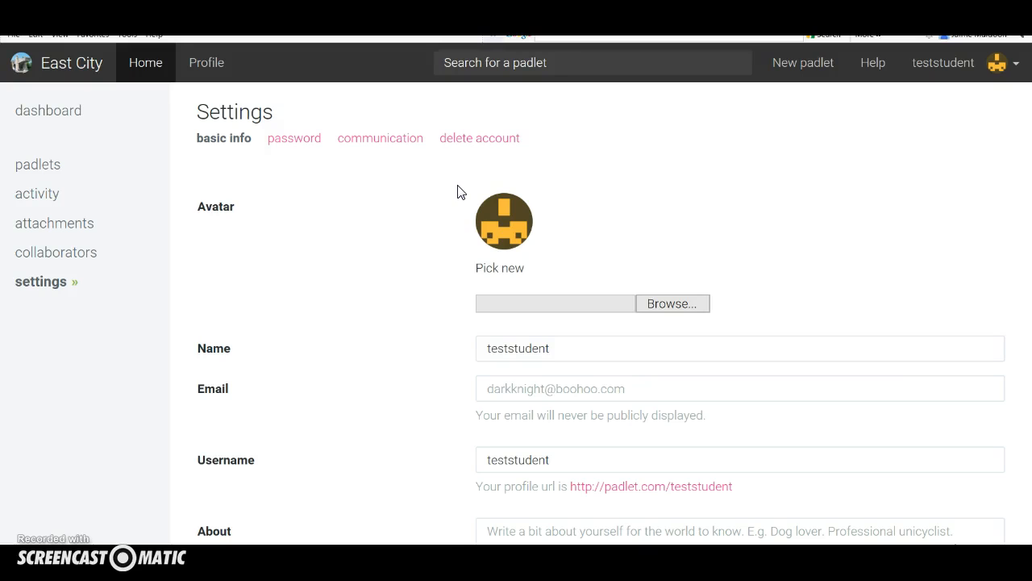
left_click(86, 119)
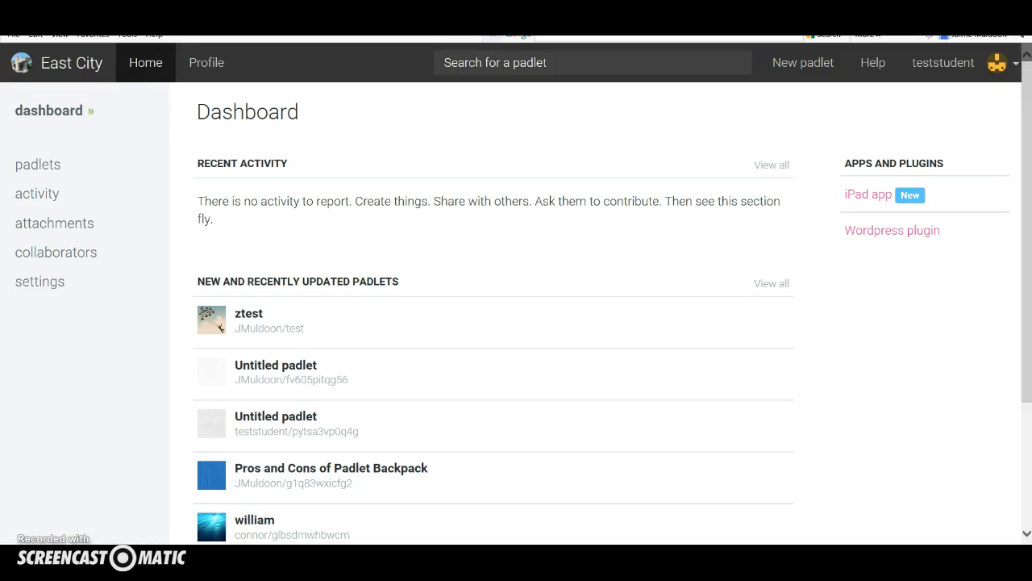
Switch to the owner account, open the East City users list, and view the test student's account options.
left_click(84, 544)
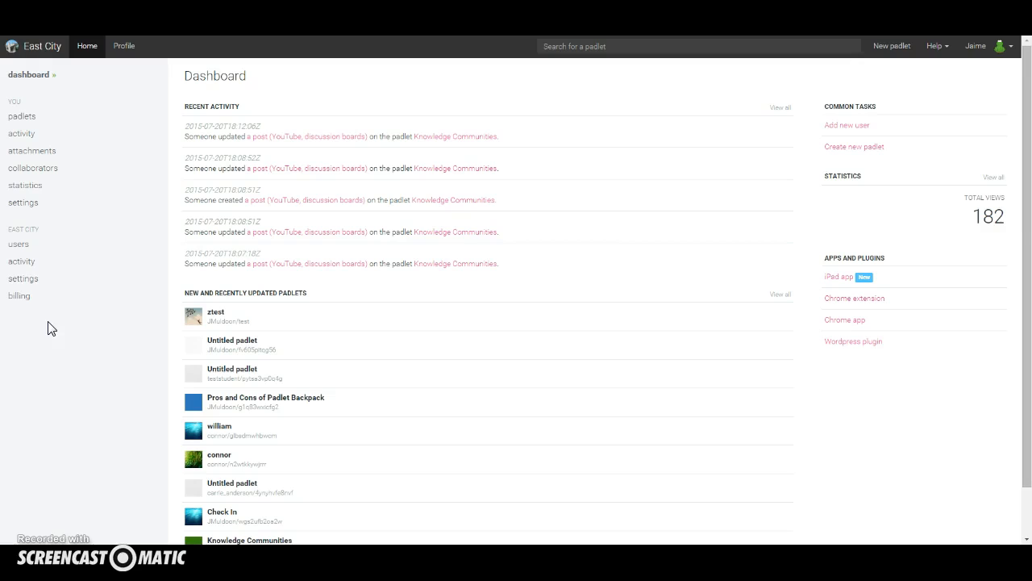
left_click(19, 250)
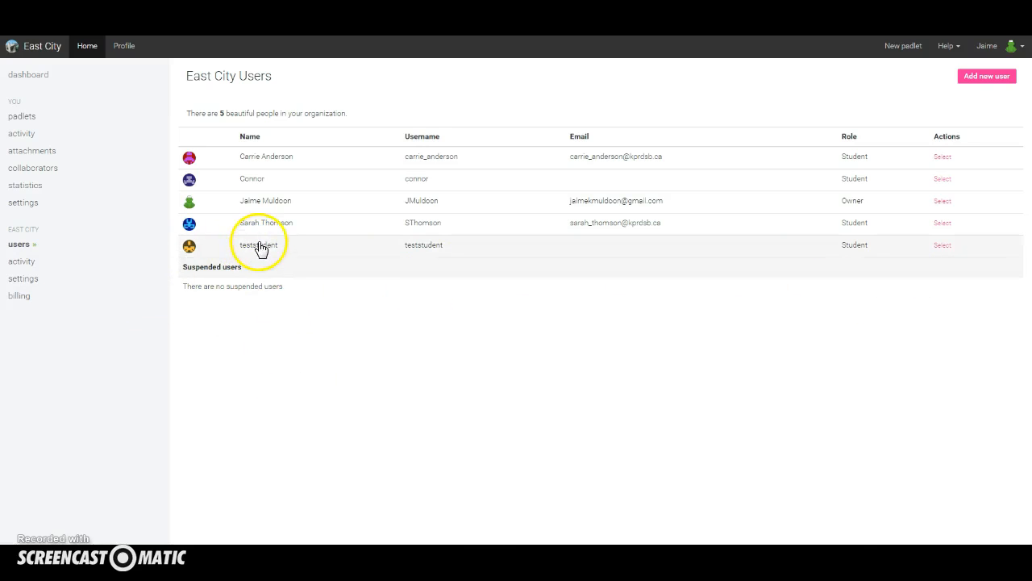
left_click(945, 246)
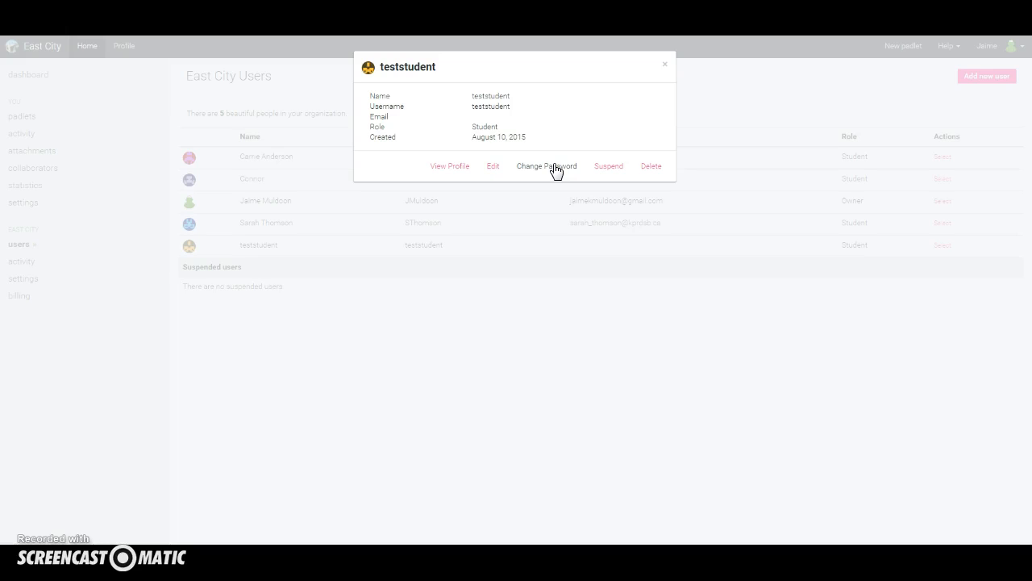
left_click(664, 65)
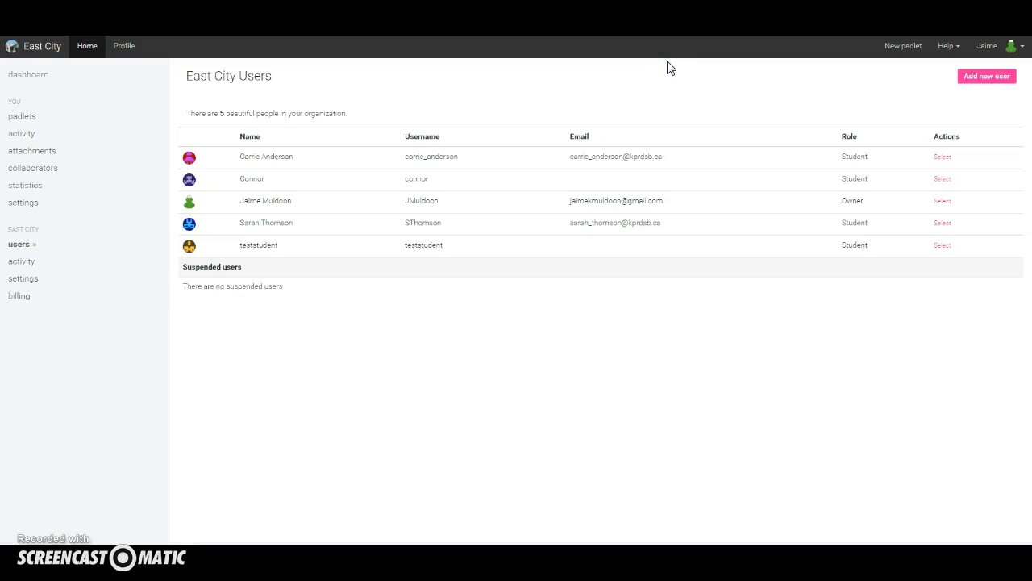
View the forms for adding a single user and multiple users without creating any account.
left_click(976, 77)
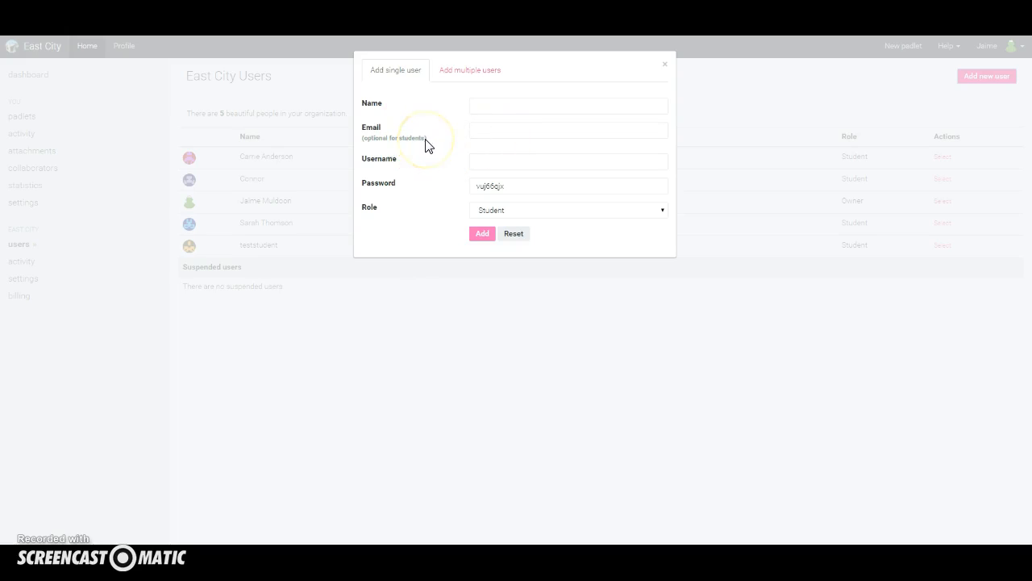
left_click(455, 72)
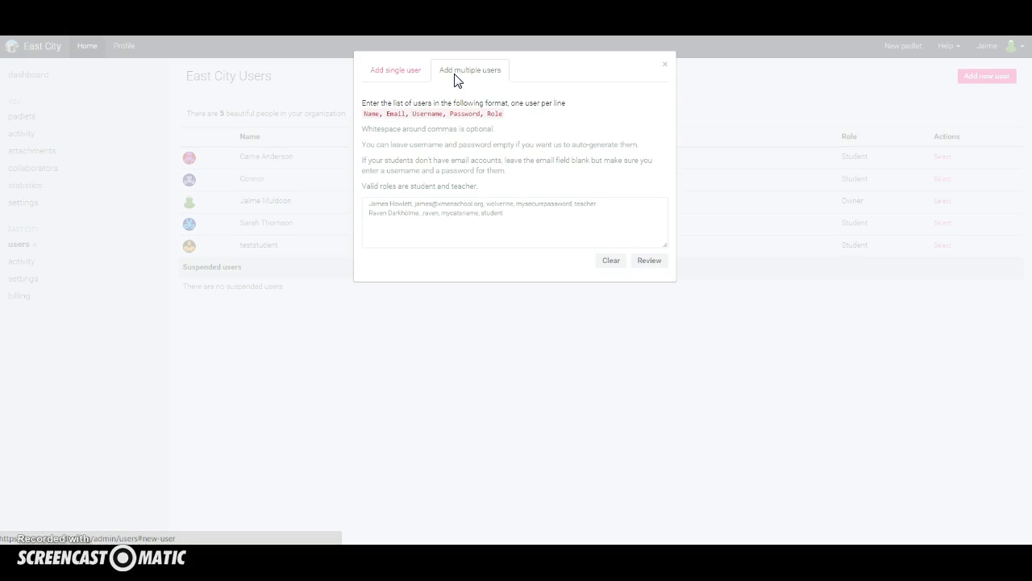
left_click(670, 64)
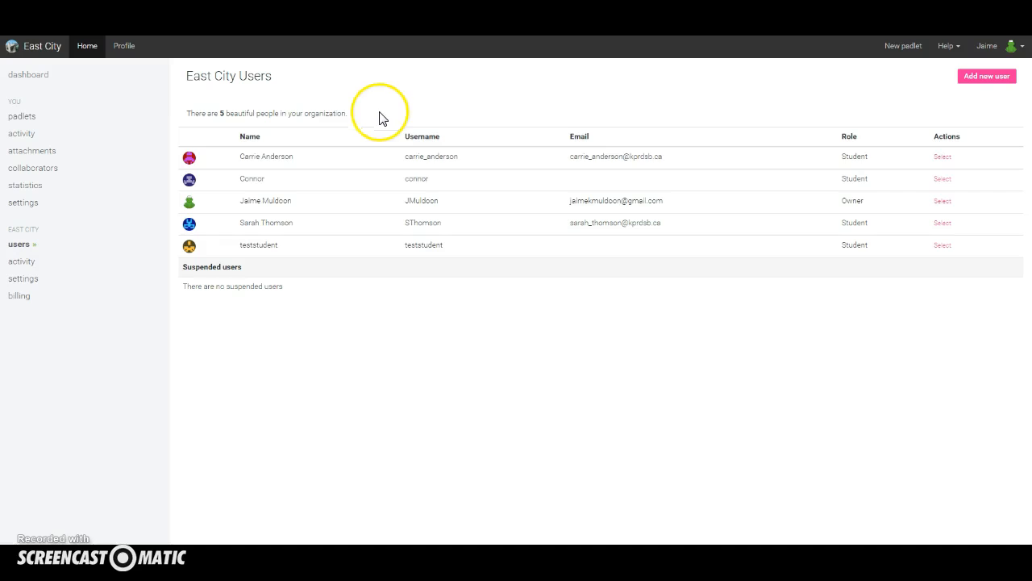
Review the East City organization settings and return to the dashboard.
left_click(27, 279)
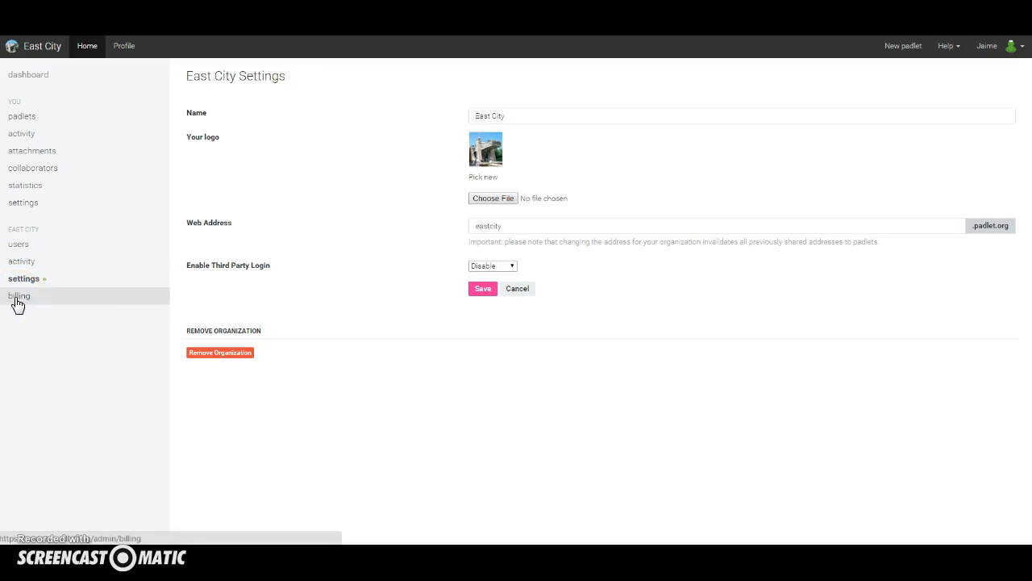
left_click(35, 78)
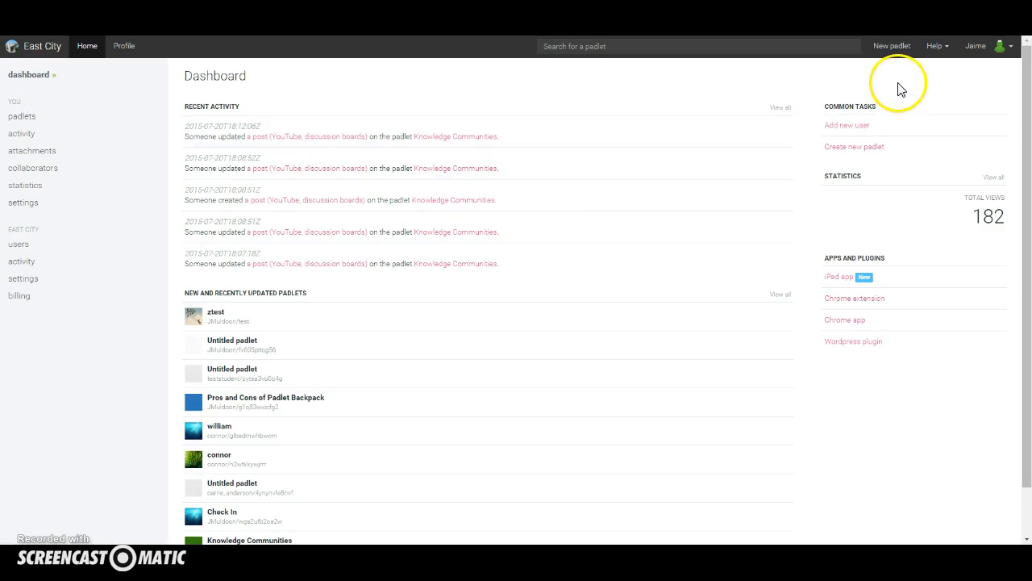
Create a new padlet, title it "Test", and choose the chimpanzee image as its portrait.
left_click(895, 49)
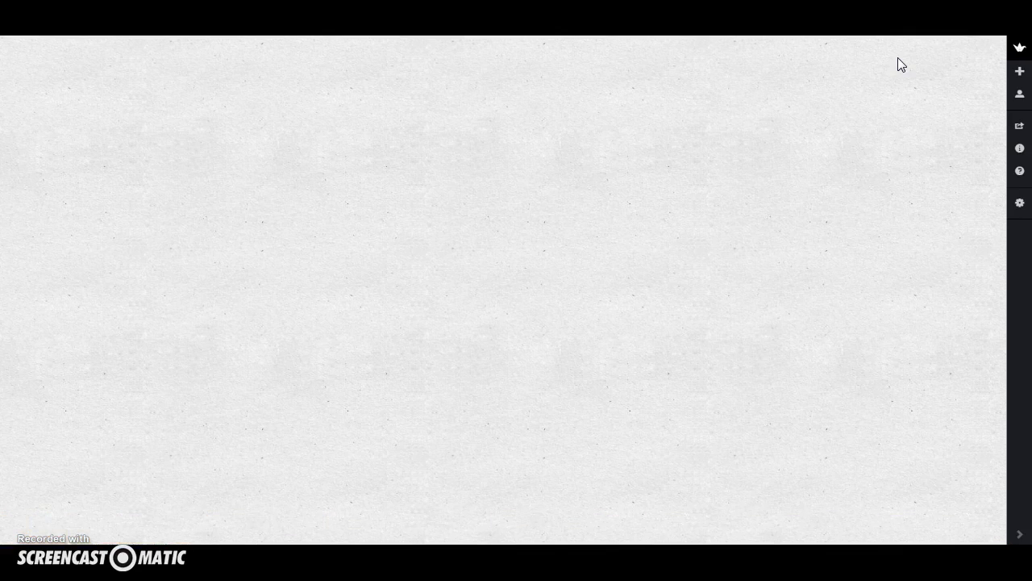
left_click(1020, 204)
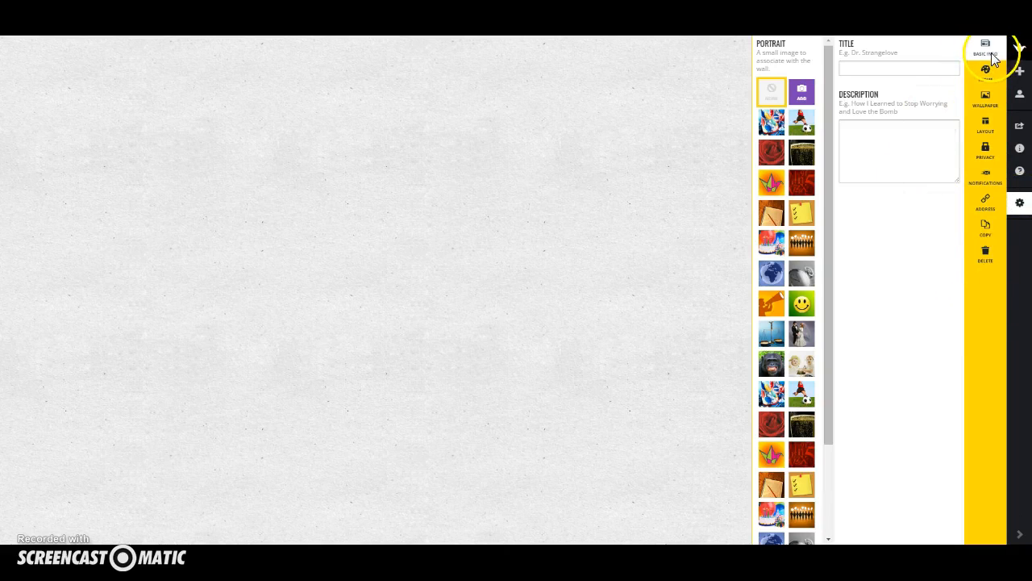
left_click(922, 75)
type("Test")
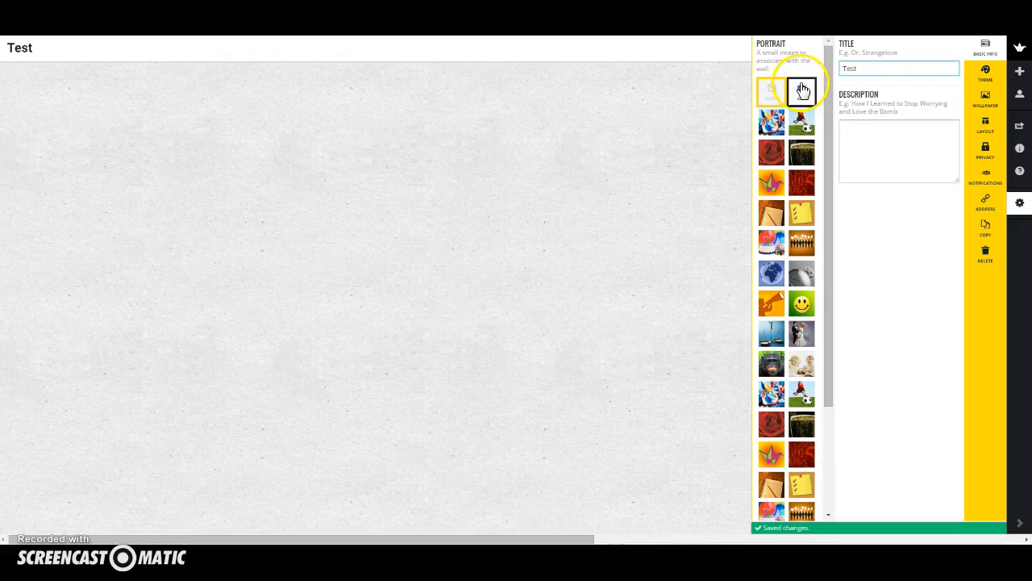
left_click(771, 364)
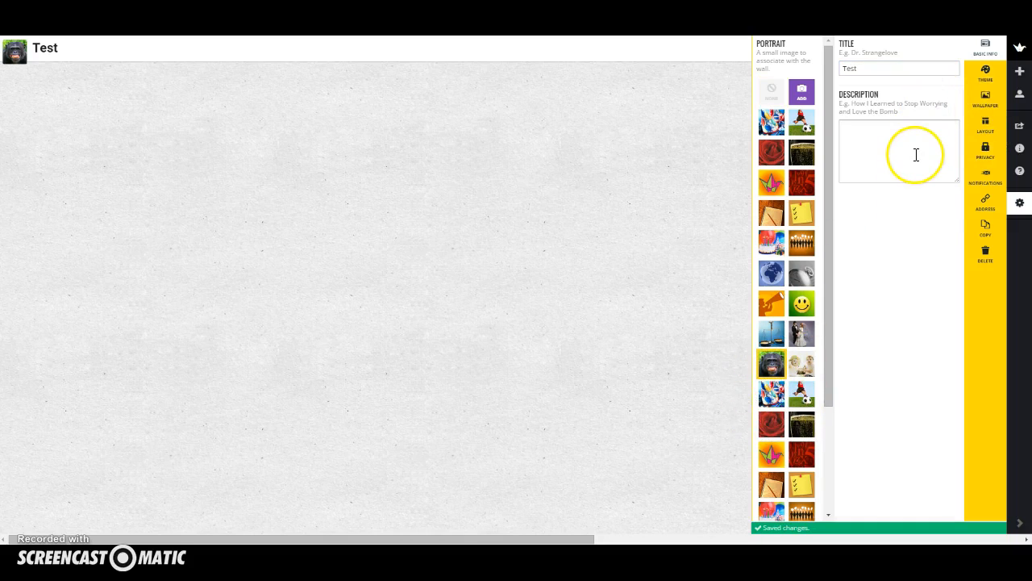
Apply the I Love Comic Books theme to the padlet.
left_click(993, 75)
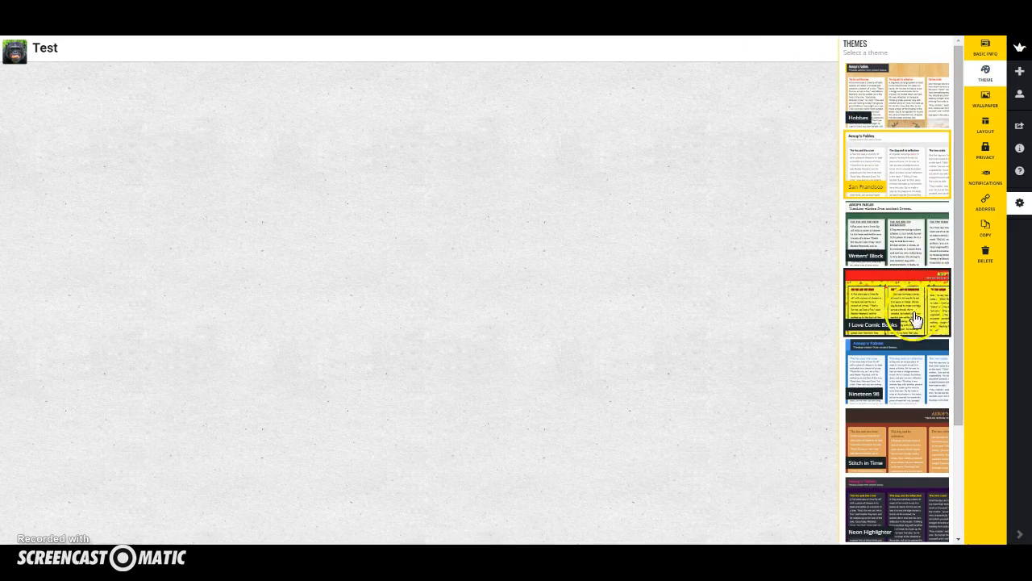
scroll(879, 331, "down", 2)
scroll(876, 339, "up", 2)
left_click(910, 316)
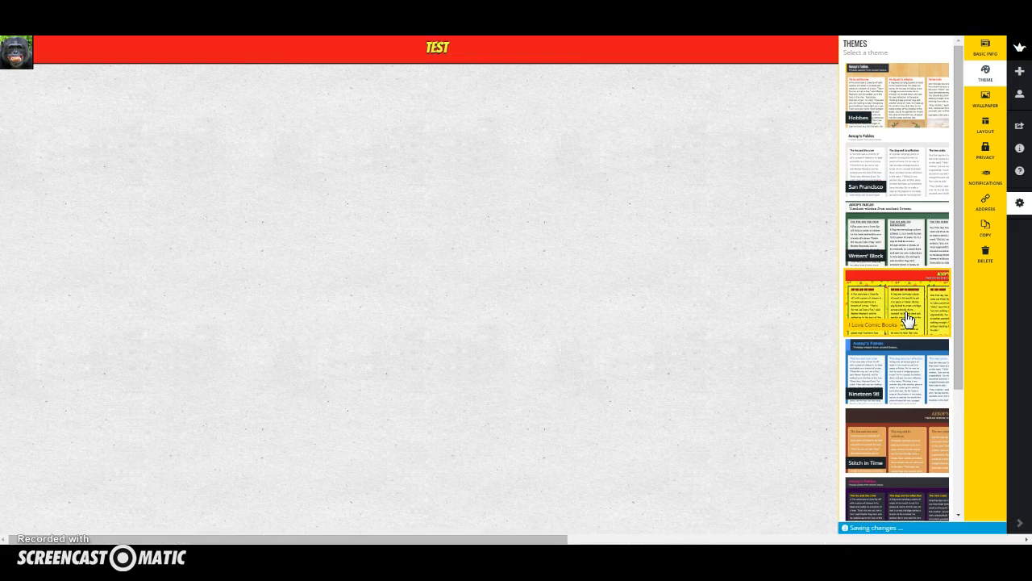
Set the padlet's wallpaper to Map.
left_click(985, 101)
left_click(933, 246)
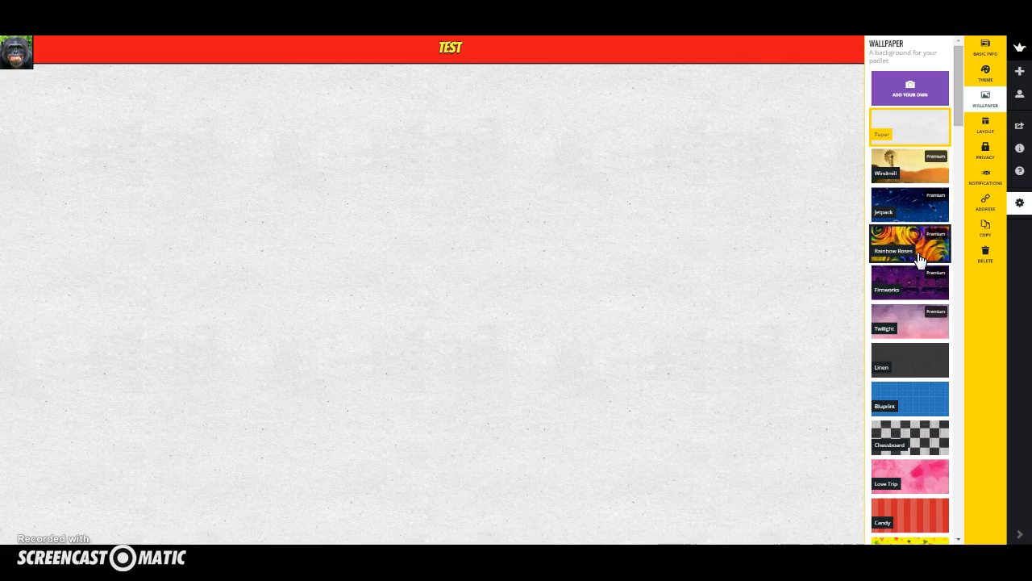
scroll(903, 259, "down", 1)
left_click(890, 260)
scroll(891, 262, "down", 8)
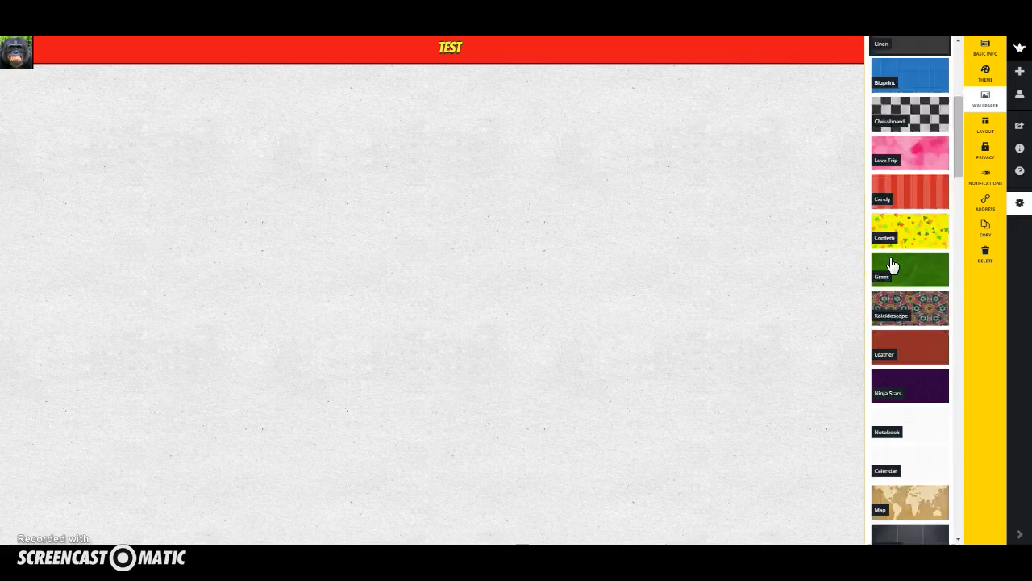
scroll(895, 268, "down", 1)
left_click(898, 286)
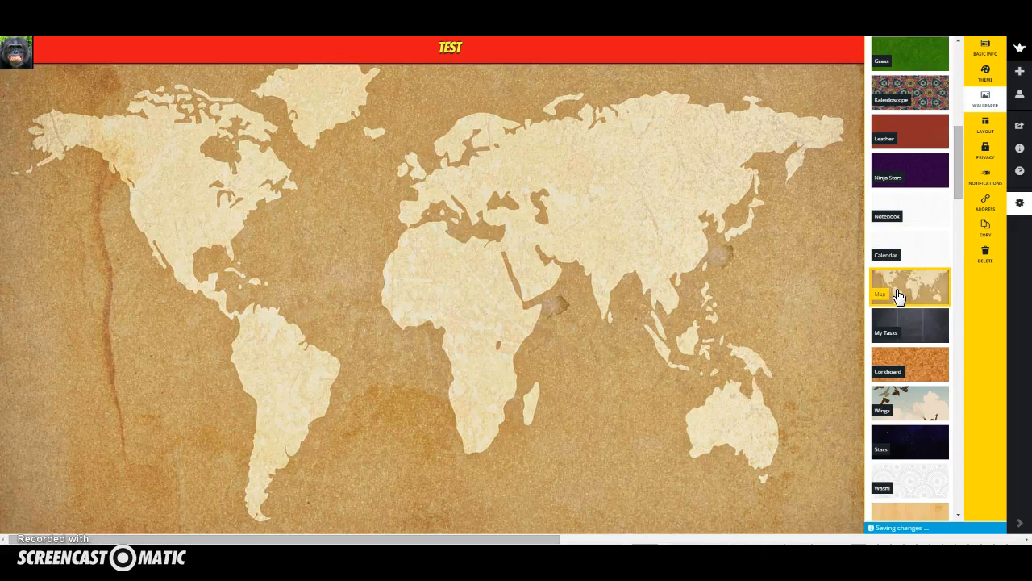
Review the padlet's layout options and choose Can Write access for East City members in the privacy settings.
left_click(984, 128)
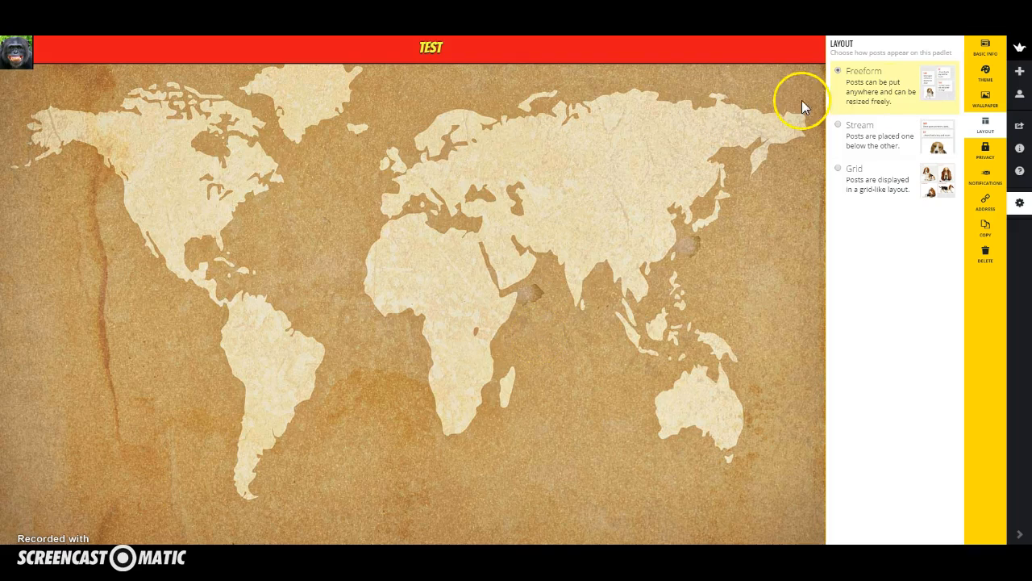
left_click(984, 150)
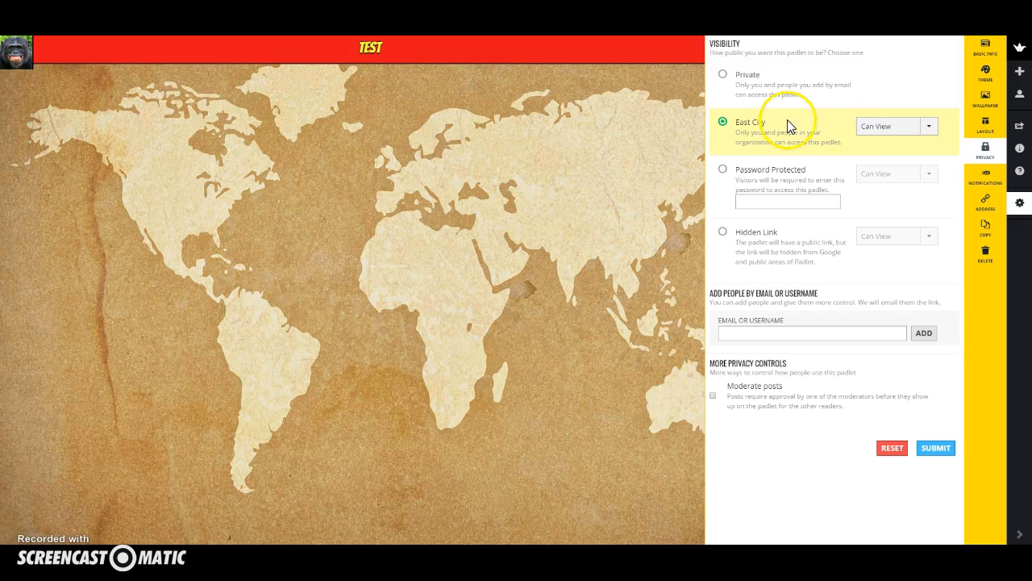
left_click(926, 132)
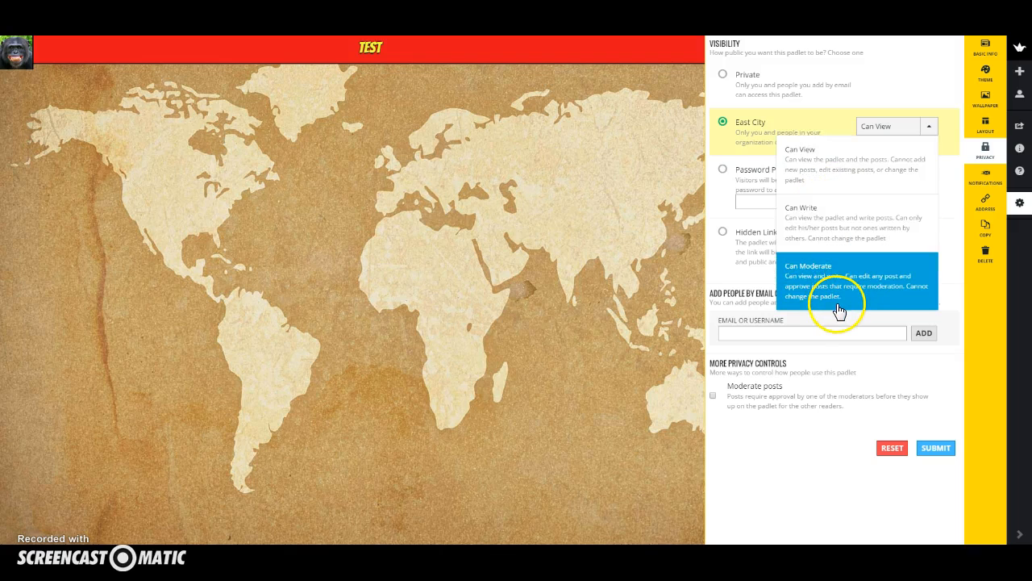
left_click(848, 234)
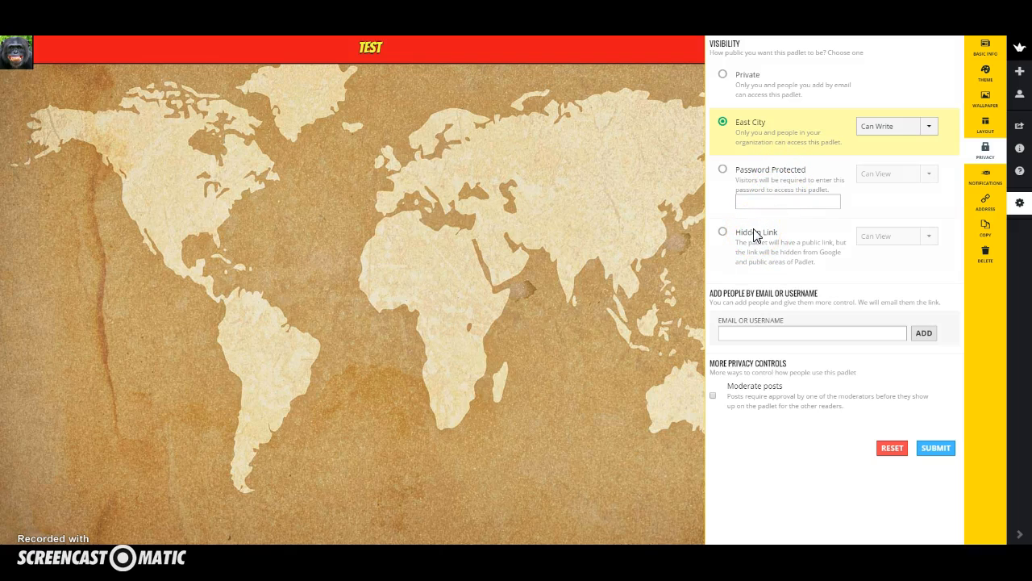
Check the notification options and set the ending of the padlet's padlet.org address to "test1".
left_click(986, 178)
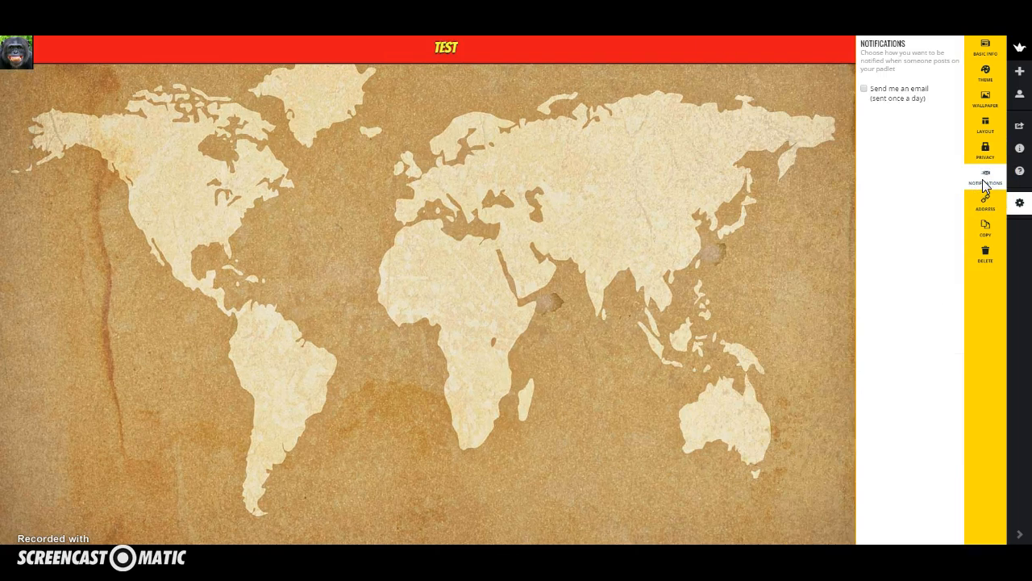
left_click(985, 201)
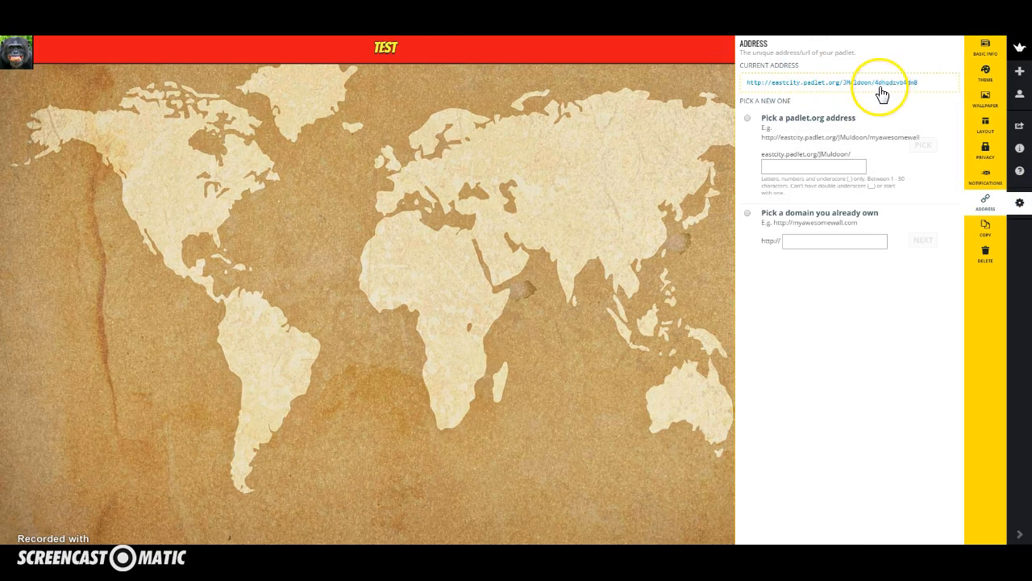
left_click(823, 166)
type("test1")
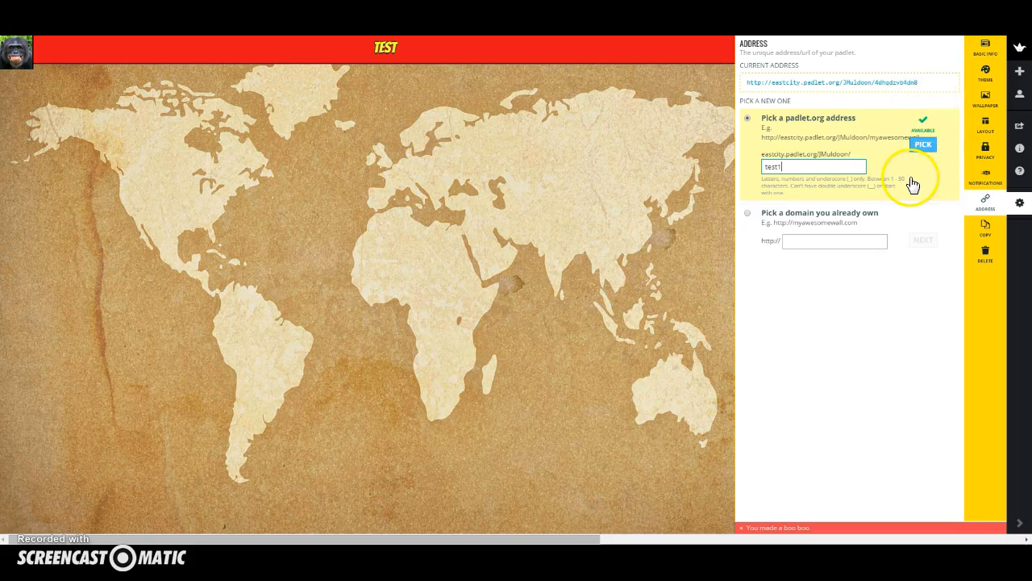
key("BackSpace")
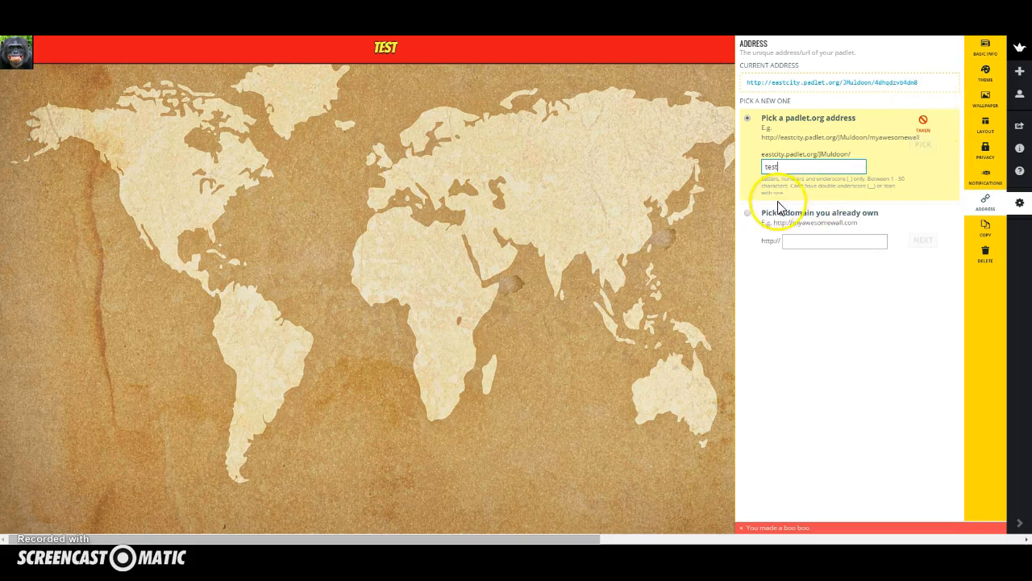
type("1")
left_click(924, 146)
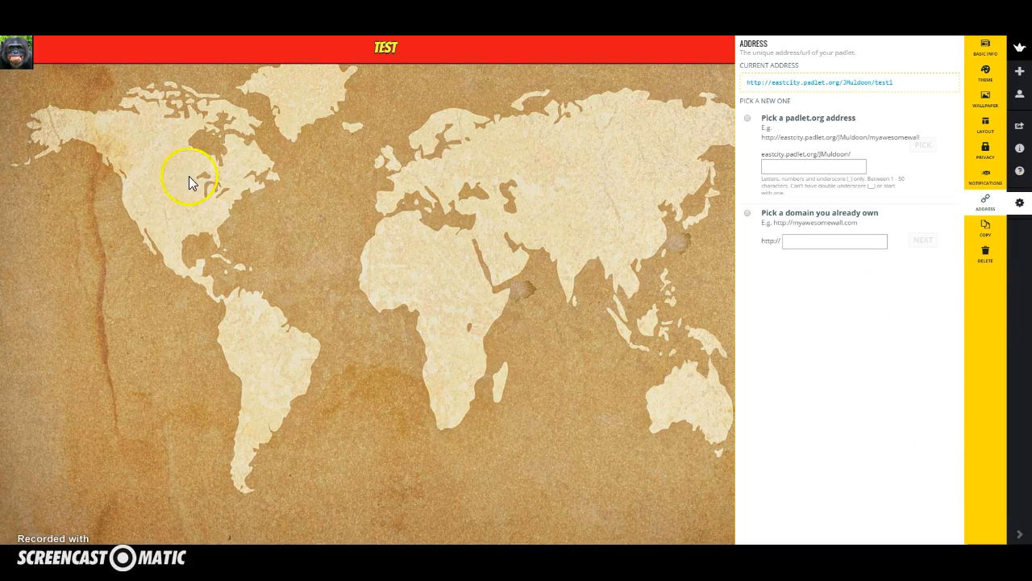
Add a post over North America on the map with the heading "TITLE" and the text "fdsfdfbdfgb".
double_click(187, 163)
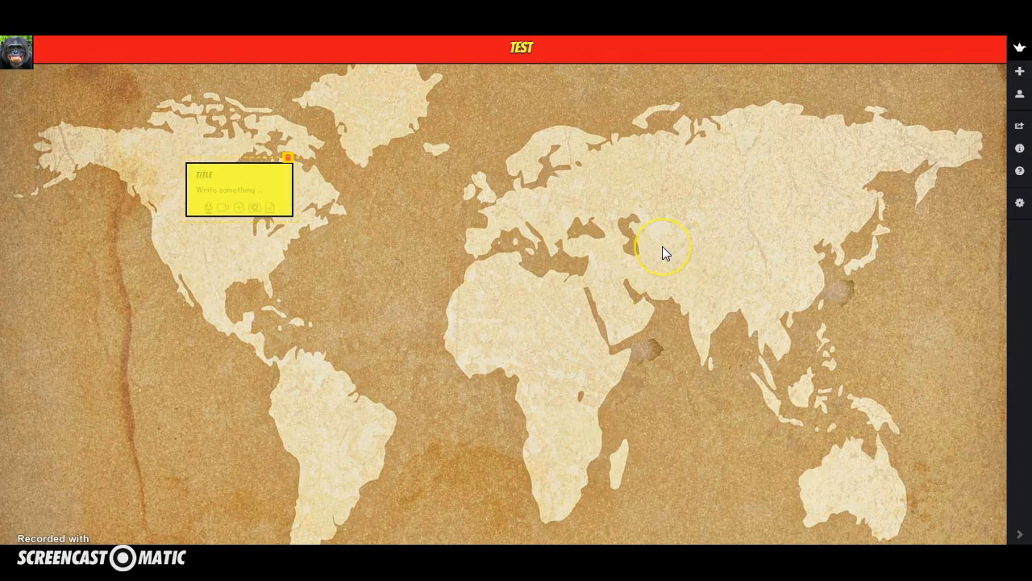
type("TITLE")
left_click(220, 187)
type("fdsfdfbdfgb")
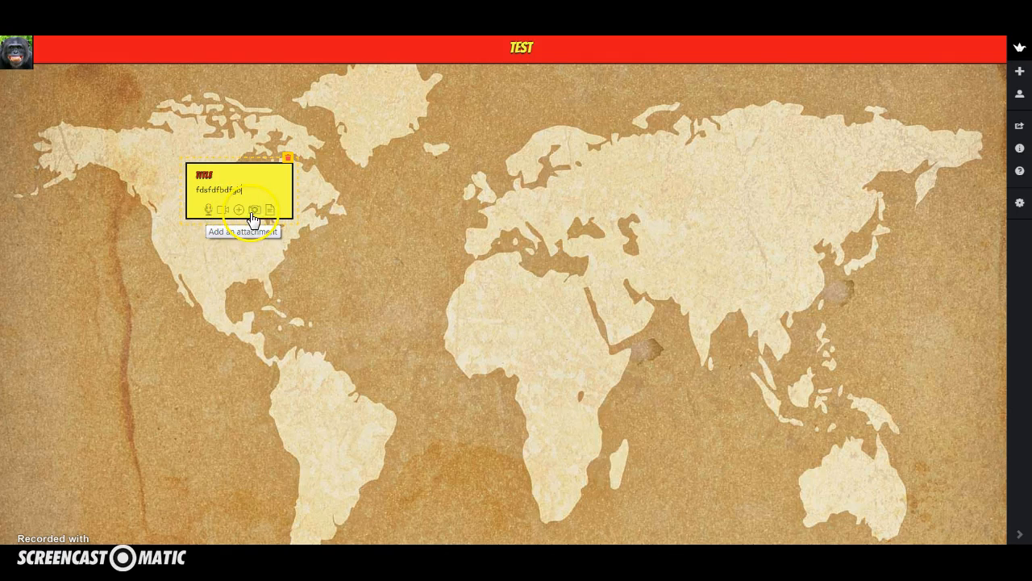
left_click(506, 209)
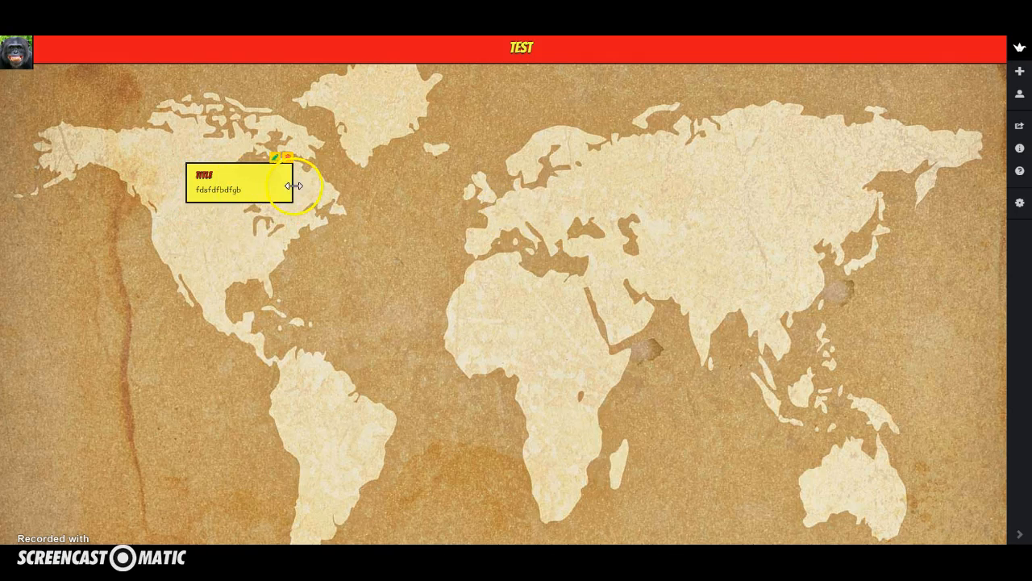
Move the post northwest on the map to northwestern Canada and leave the padlet for the home page.
left_click_drag(252, 164, 207, 128)
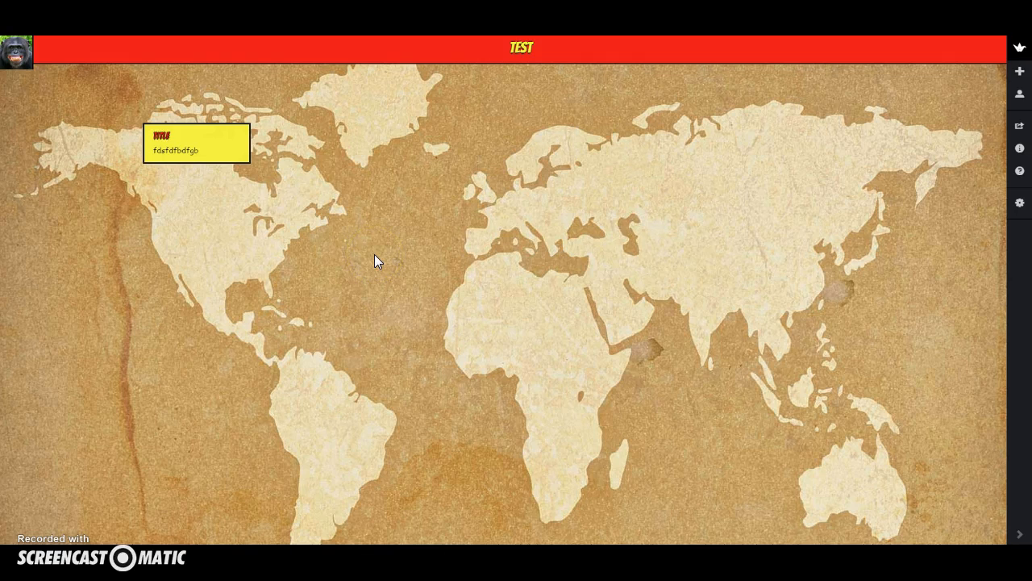
left_click(1020, 49)
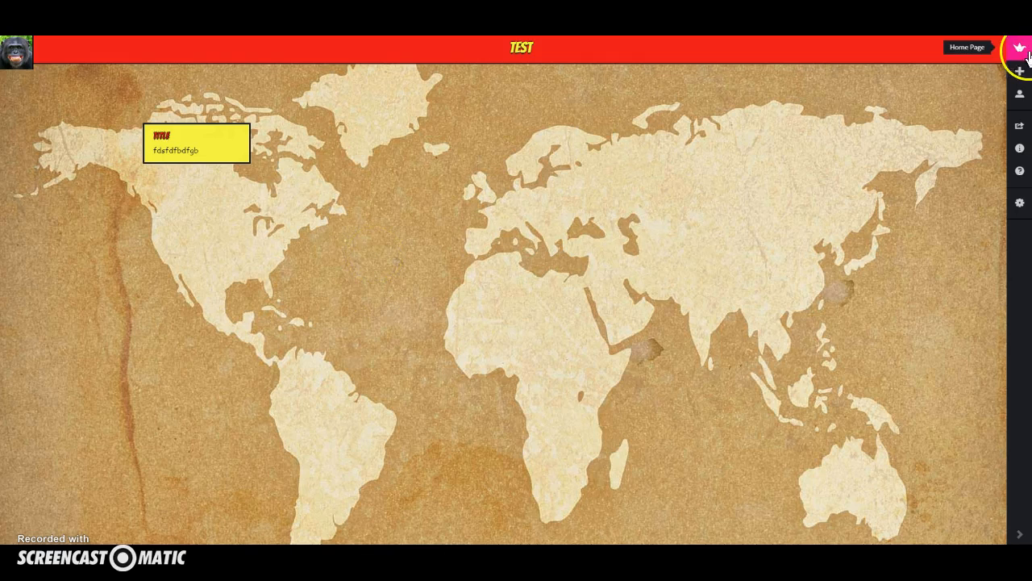